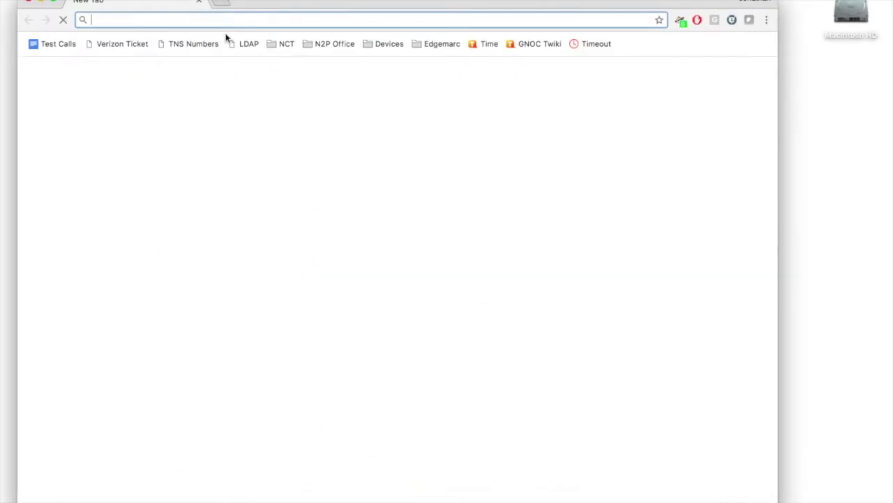
# Go to the Zoiper website and open its Downloads page.
pyautogui.write('zoiper')
pyautogui.press('Return')
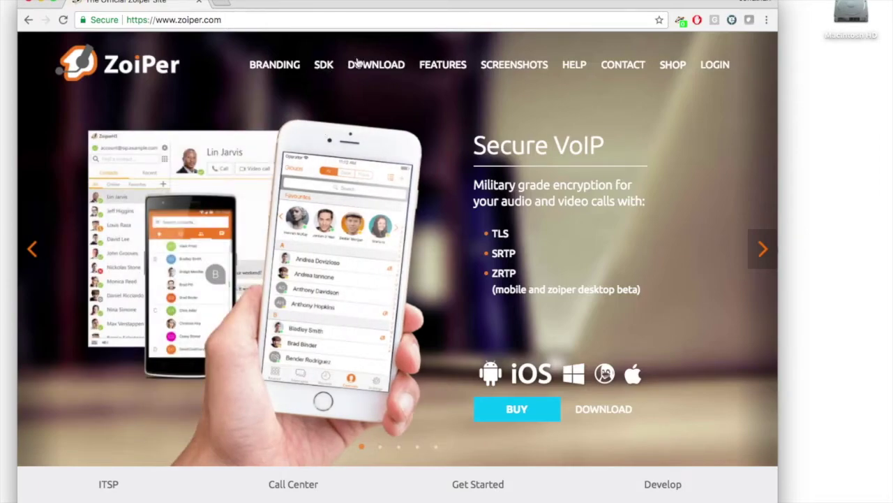
pyautogui.click(369, 70)
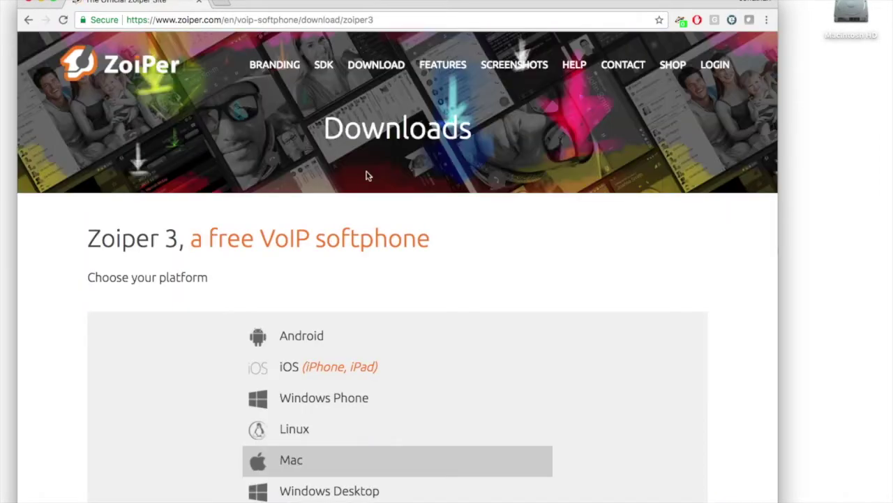
pyautogui.scroll(-5, 377, 222)
# Download the free Zoiper 3 for Mac and close the download popup.
pyautogui.click(397, 258)
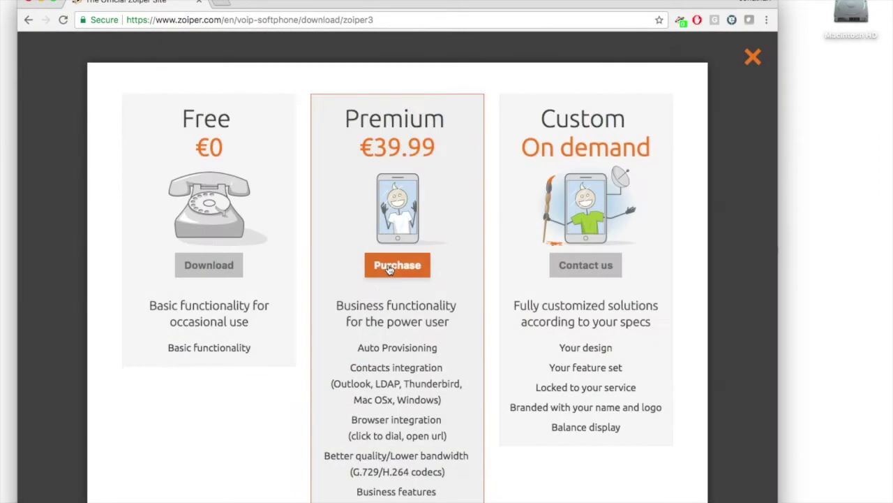
pyautogui.click(206, 265)
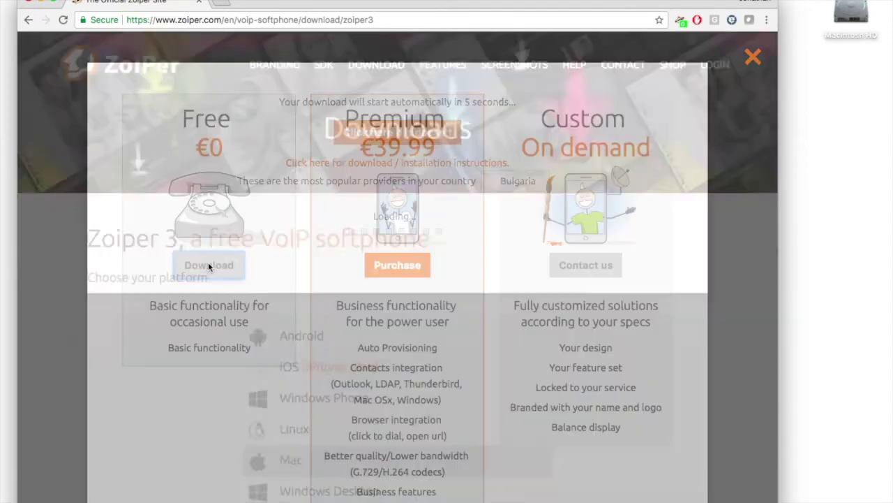
pyautogui.scroll(-3, 424, 215)
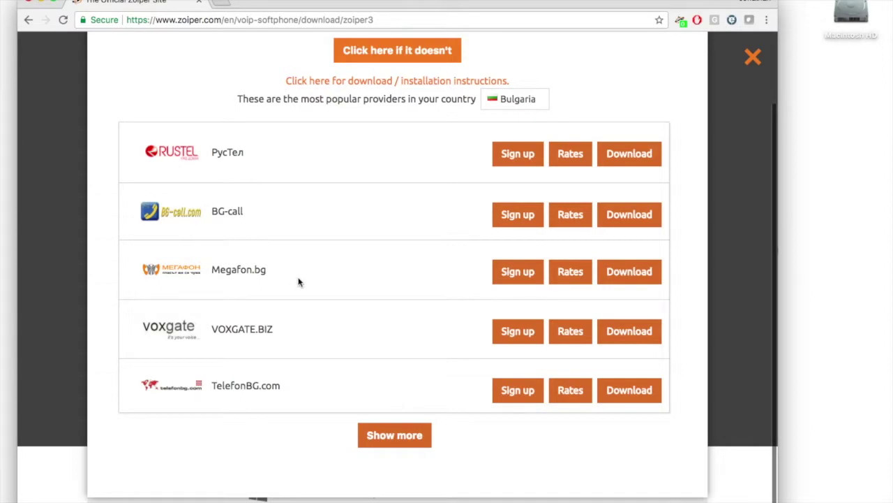
pyautogui.click(400, 437)
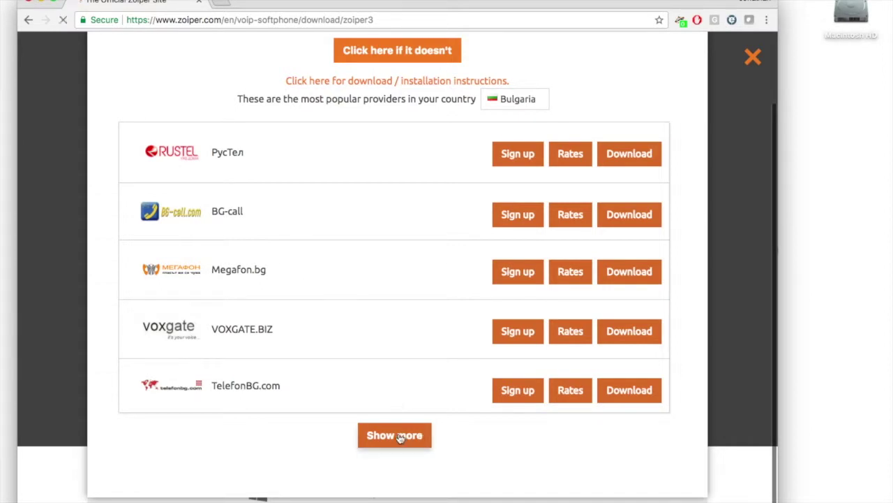
pyautogui.click(752, 56)
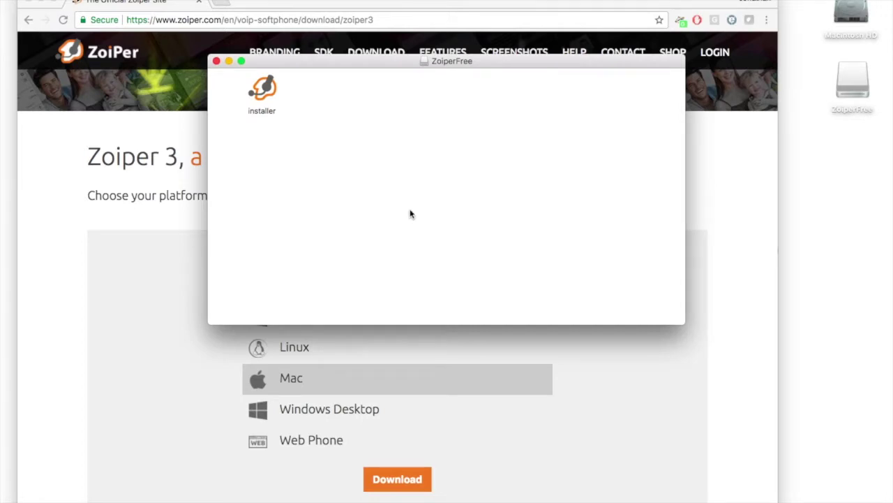
# Run the installer from the ZoiperFree disk, confirm opening it, and authorize with the administrator password.
pyautogui.click(268, 98)
pyautogui.doubleClick(268, 98)
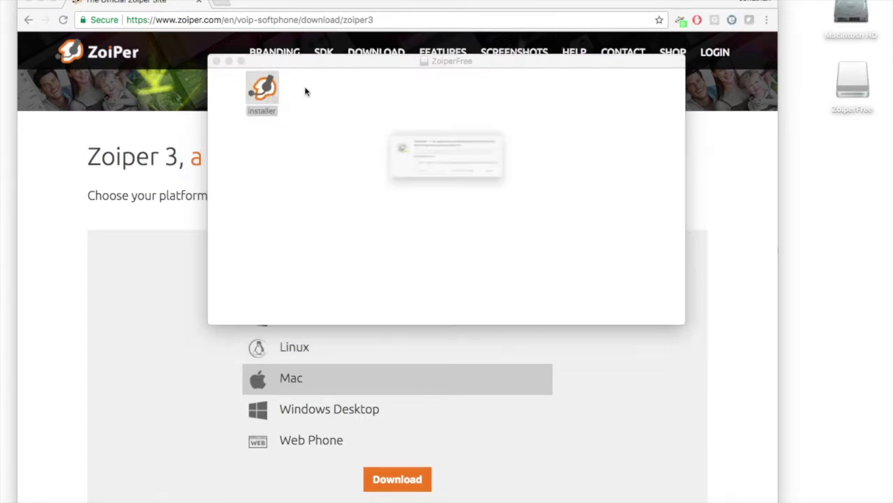
pyautogui.click(563, 202)
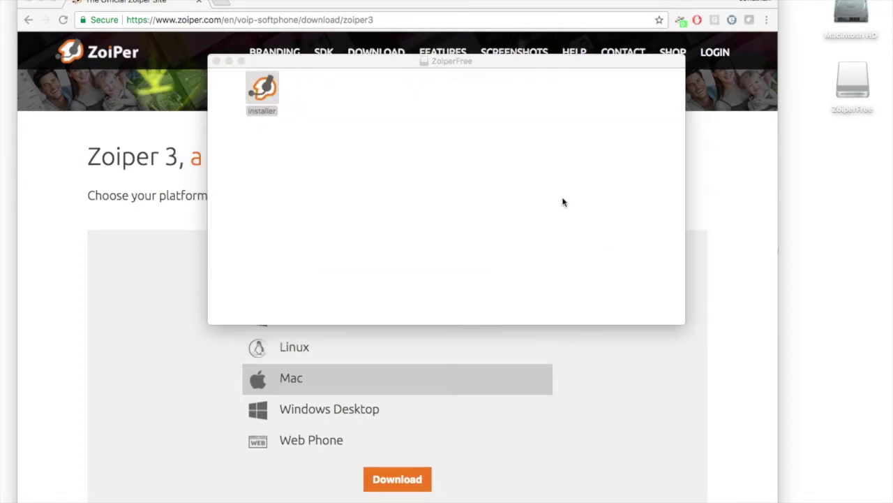
pyautogui.write('••')
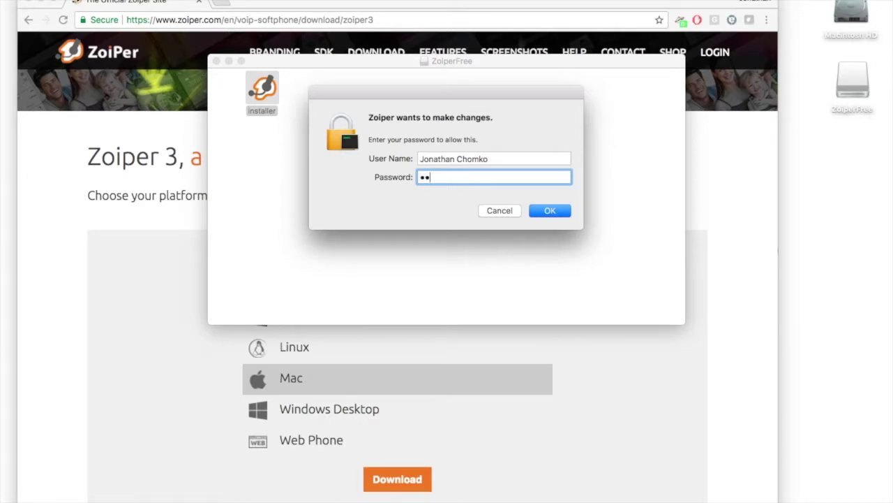
pyautogui.write('••••••')
pyautogui.press('Return')
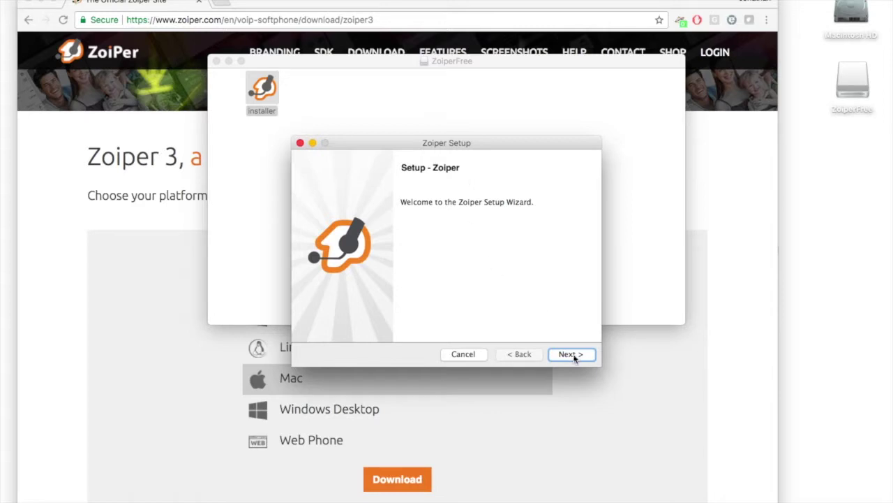
# Accept the license, install Zoiper with default components into /Applications/Zoiper.app, then finish and launch it.
pyautogui.click(571, 354)
pyautogui.click(411, 311)
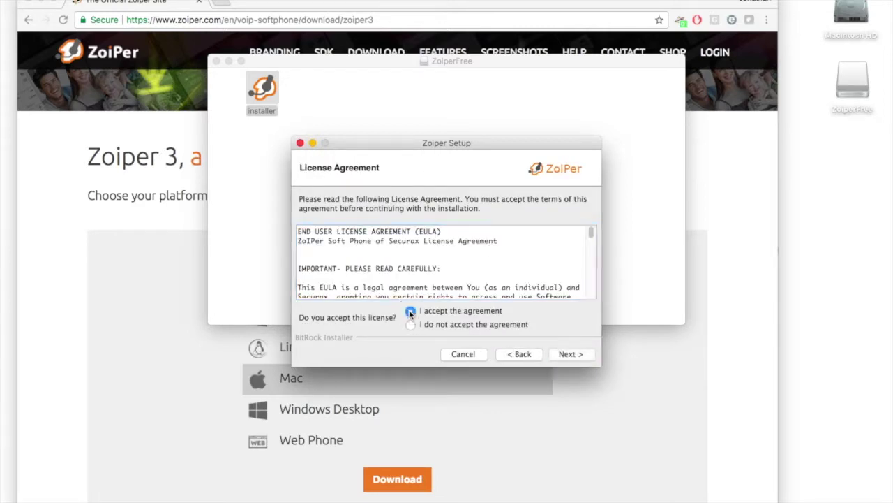
pyautogui.click(571, 354)
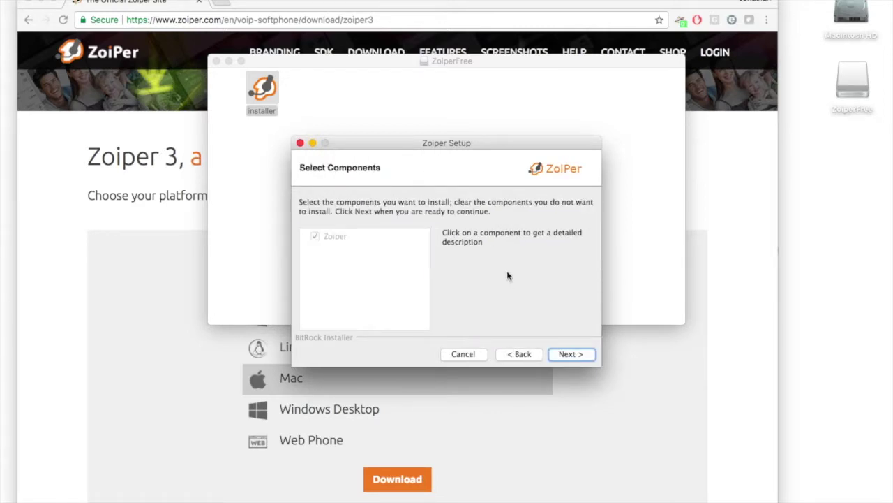
pyautogui.click(569, 354)
pyautogui.click(570, 356)
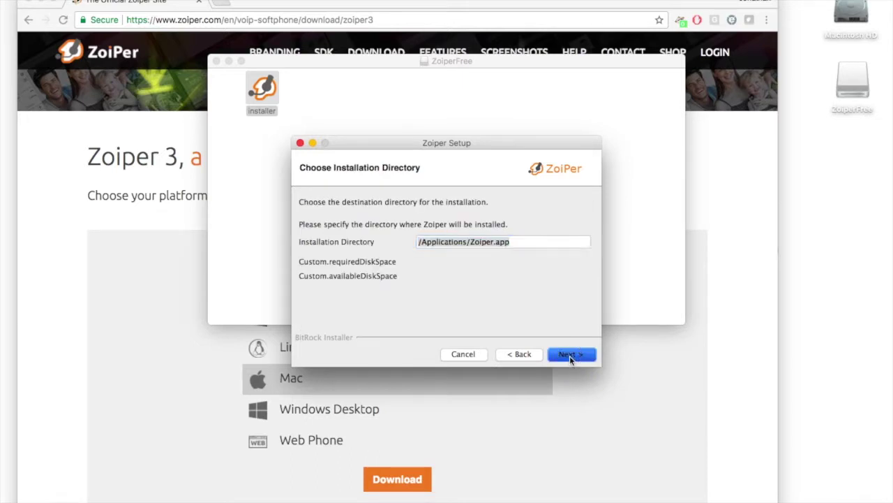
pyautogui.click(569, 355)
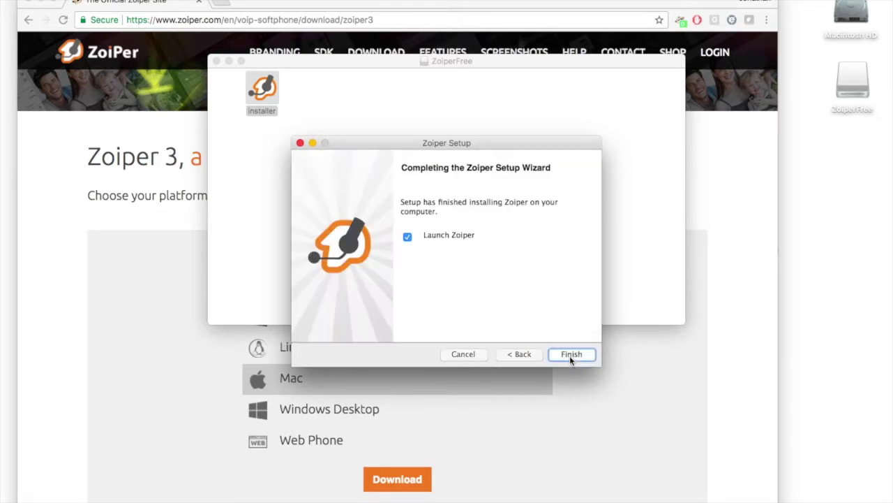
pyautogui.click(567, 356)
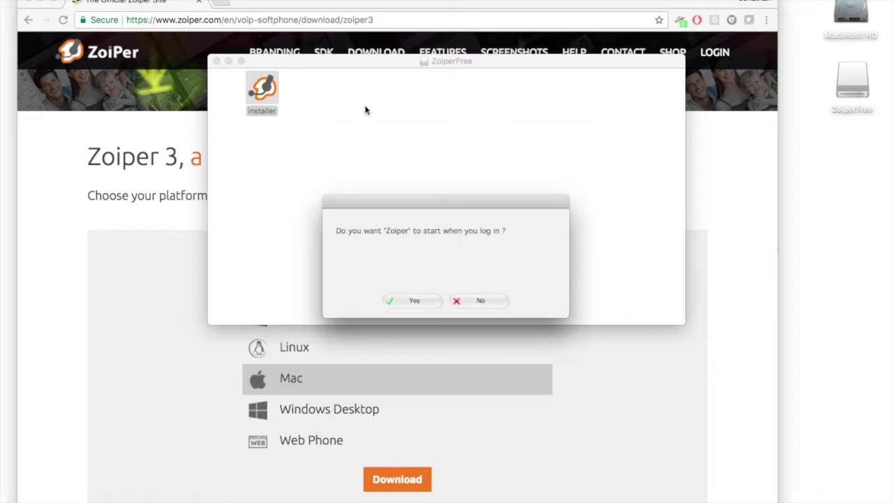
pyautogui.click(415, 301)
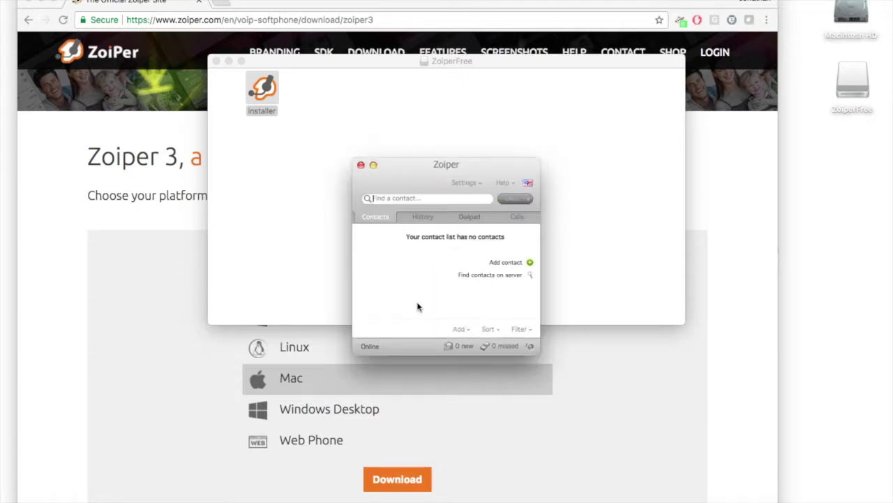
# Start a new account from Settings, keeping SIP as the account type.
pyautogui.click(468, 181)
pyautogui.click(474, 194)
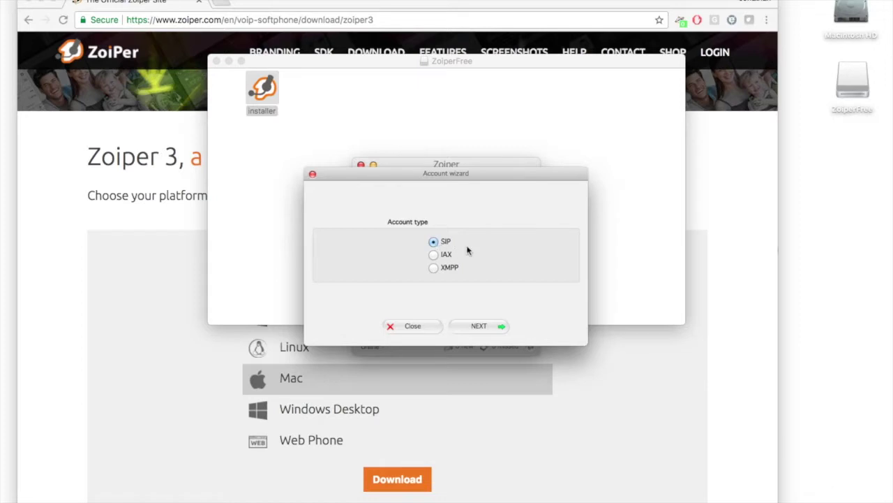
pyautogui.click(479, 326)
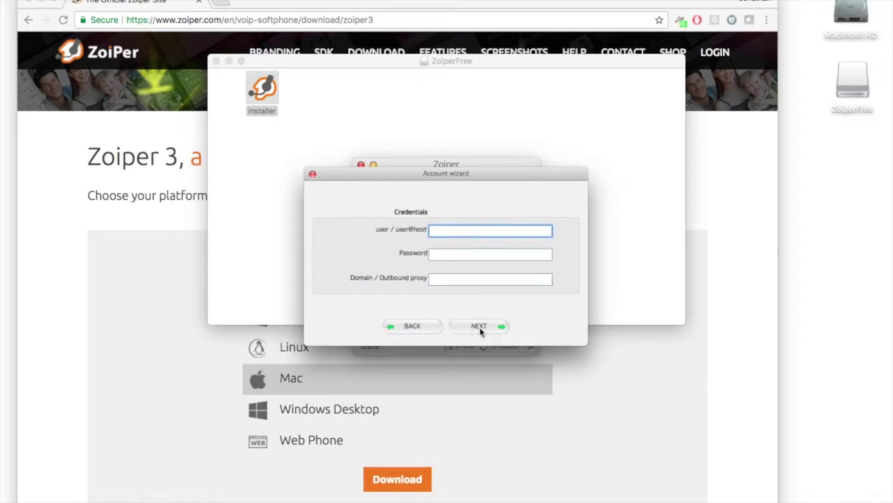
# Enter the SIP user name, account password and domain proxy2.net2phoneoffice.com.
pyautogui.click(449, 256)
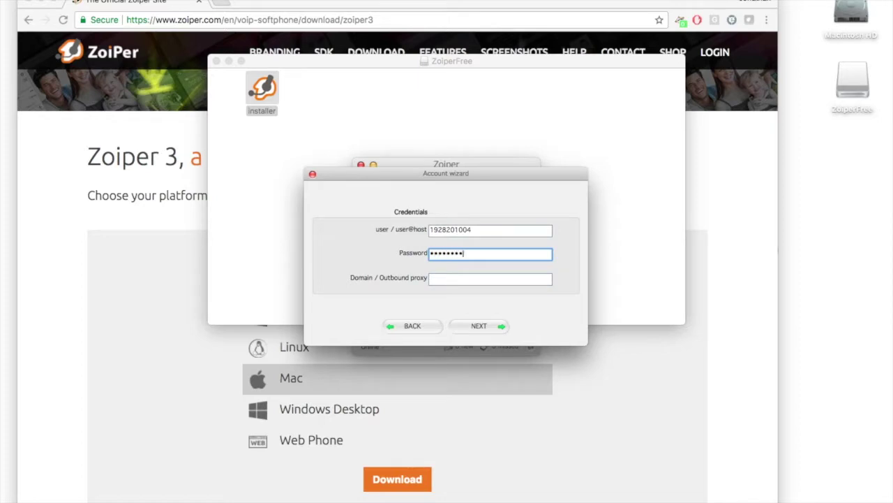
pyautogui.press('Tab')
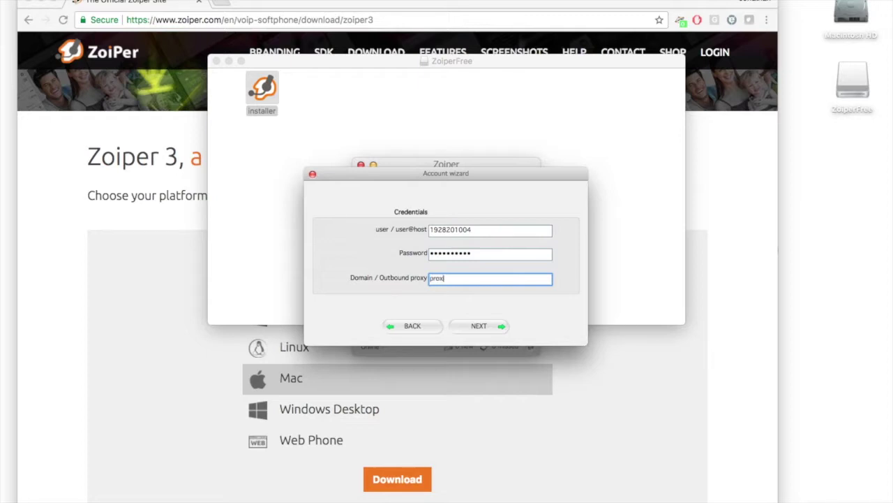
pyautogui.click(480, 326)
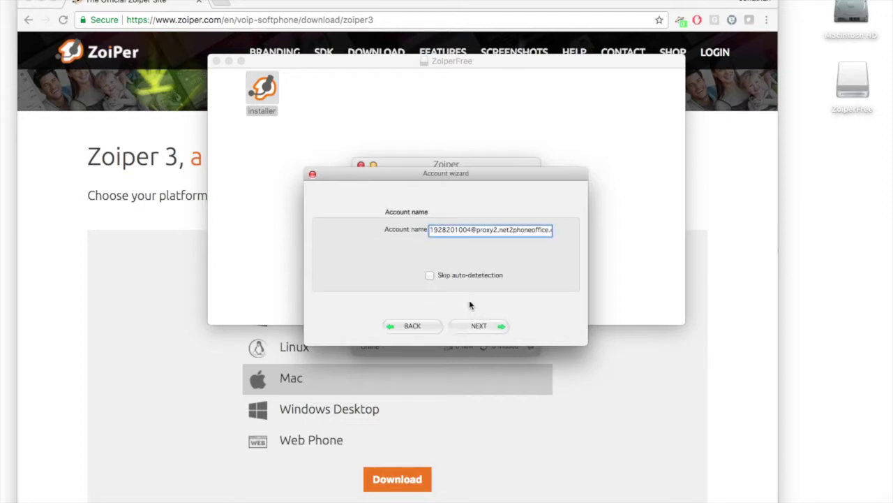
# Accept the default account name, let auto-configuration finish, and close the Account wizard.
pyautogui.click(472, 326)
pyautogui.click(477, 326)
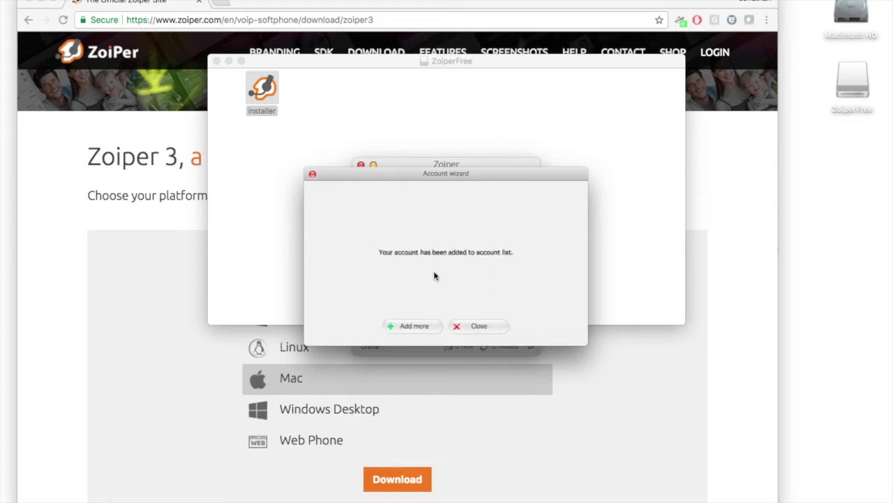
pyautogui.click(475, 326)
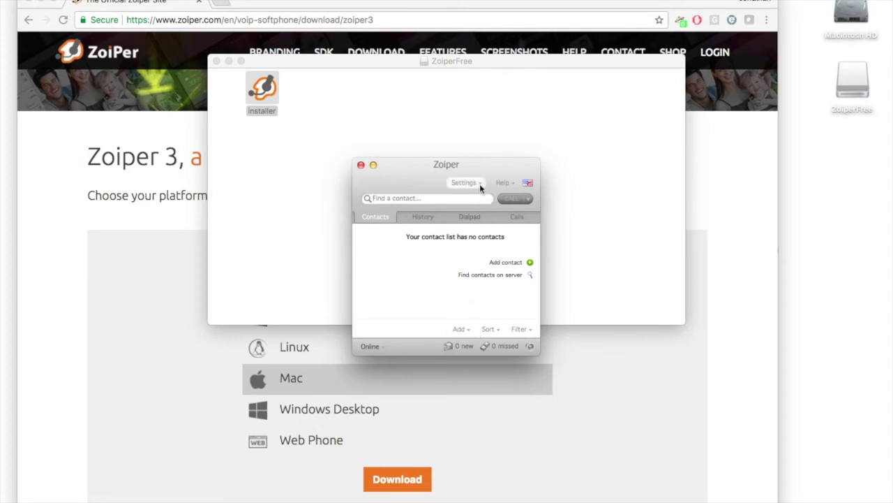
# Set the account's Registration expiry to 60 in Preferences' Advanced tab and save.
pyautogui.click(479, 183)
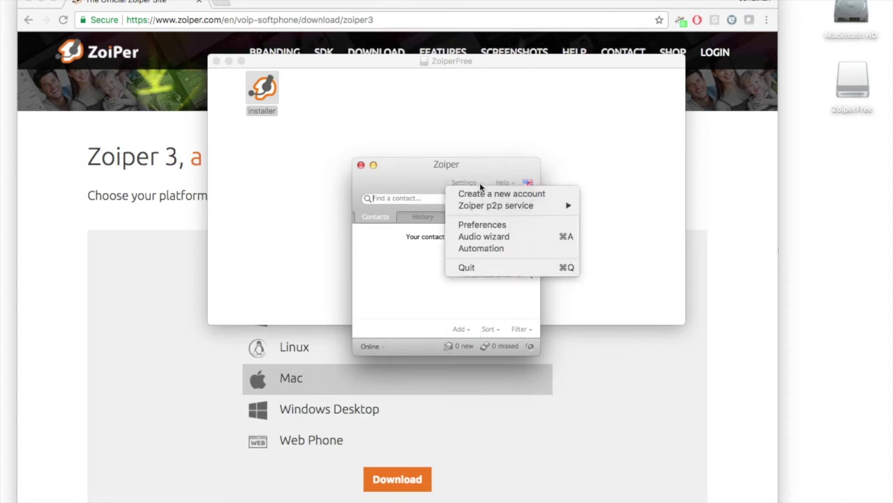
pyautogui.click(485, 225)
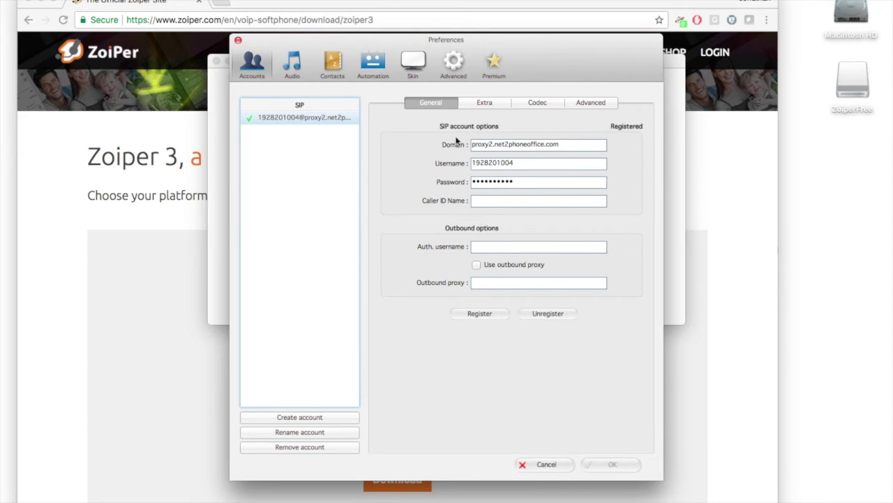
pyautogui.click(590, 104)
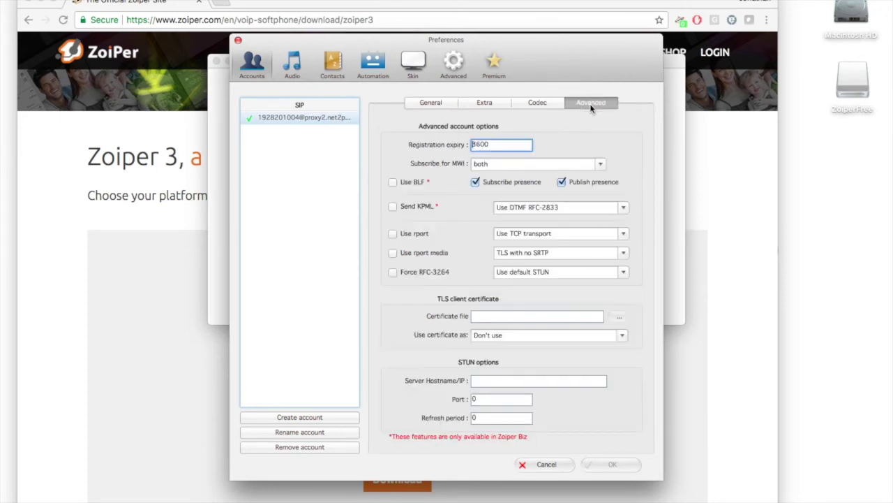
pyautogui.doubleClick(500, 145)
pyautogui.write('60')
pyautogui.click(613, 464)
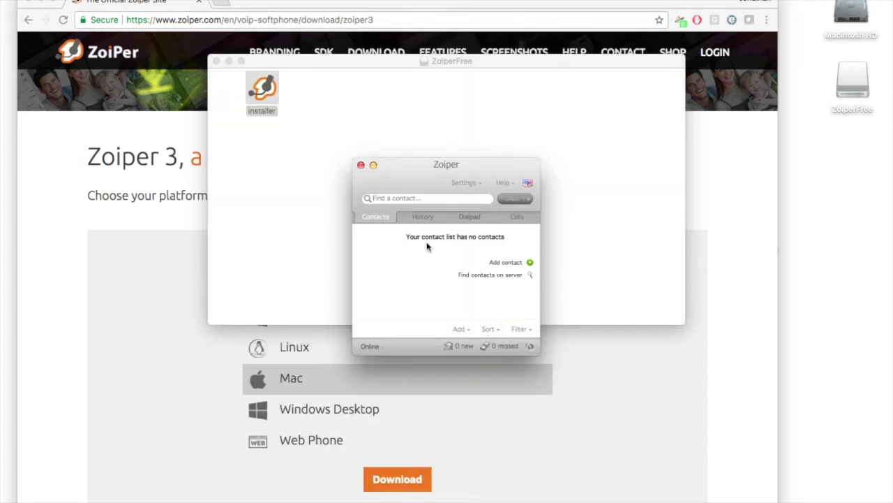
# Dial the test phone number from the Dialpad, call it, and hang up once ringing.
pyautogui.click(472, 218)
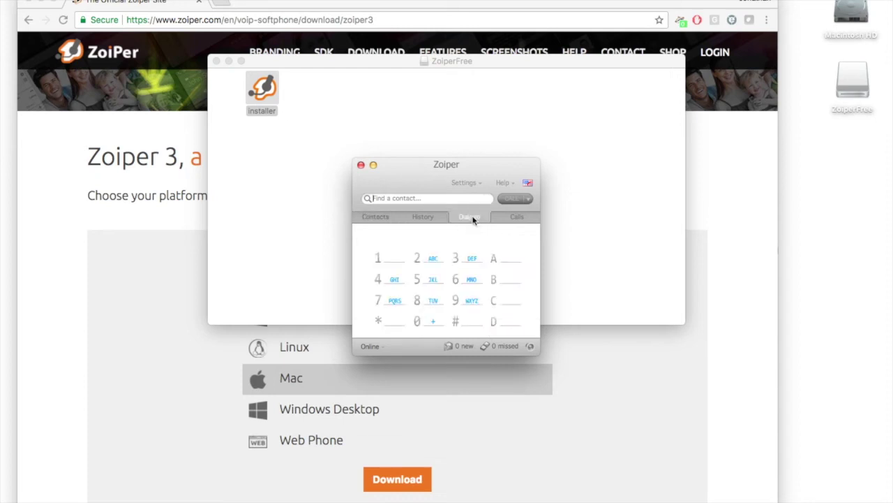
pyautogui.write('1983')
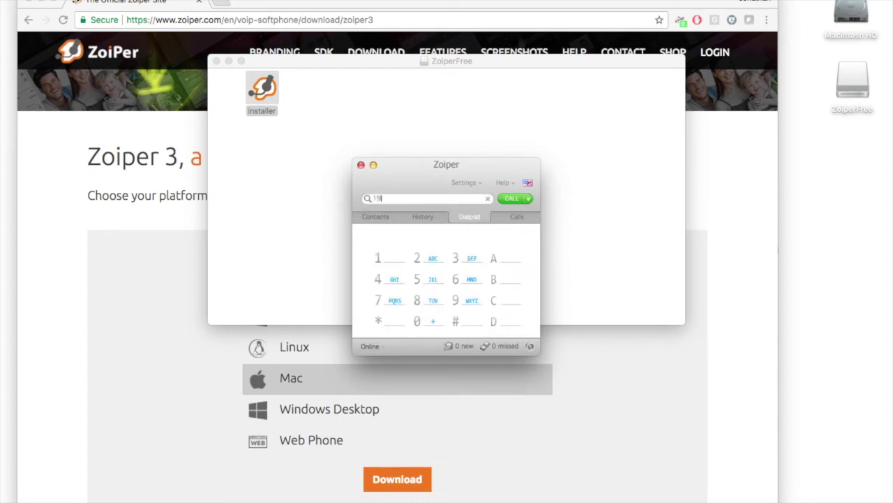
pyautogui.write('4')
pyautogui.write('5')
pyautogui.press('Return')
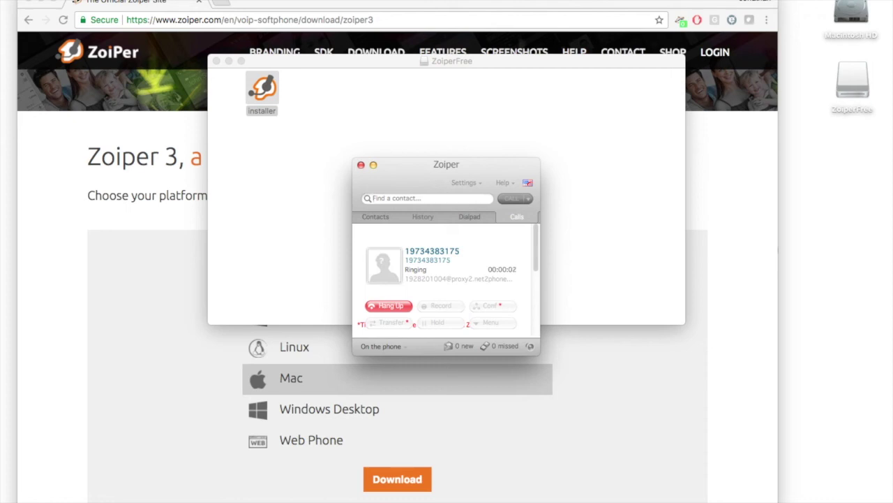
pyautogui.click(390, 308)
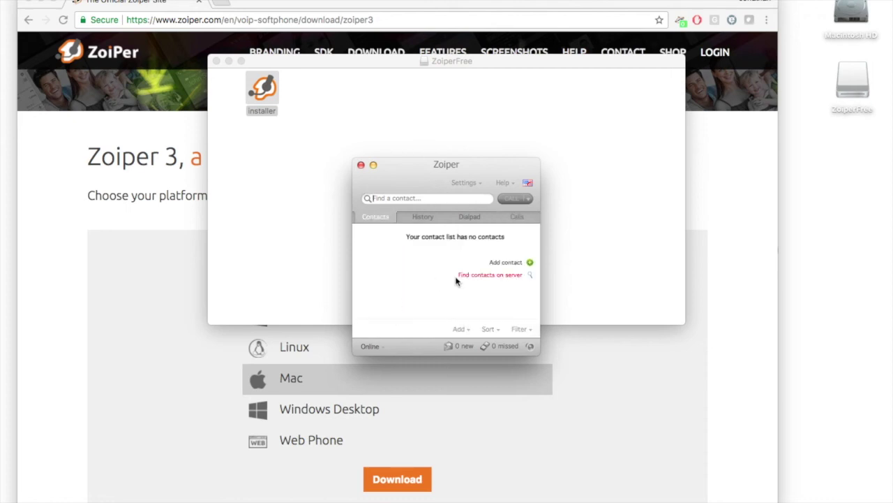